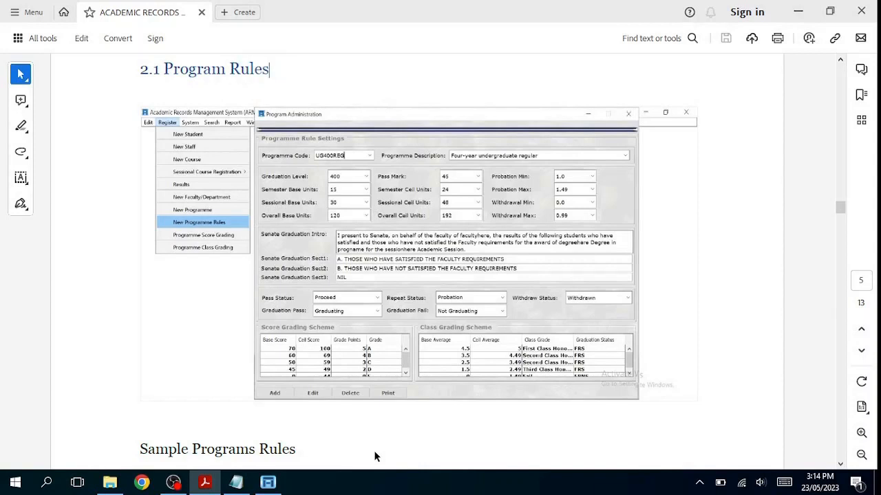
Step: Switch to the Academic Records Management System, open the New Programme Rules window and dismiss the empty-table message
left_click(268, 482)
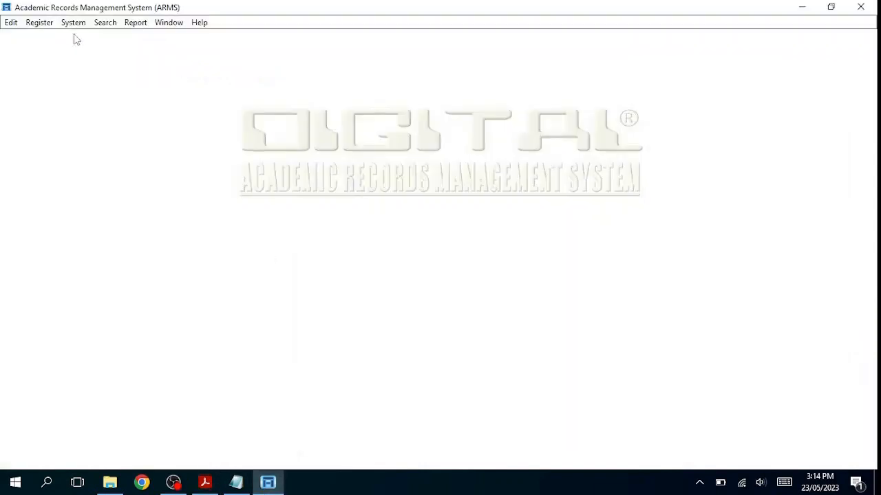
left_click(43, 24)
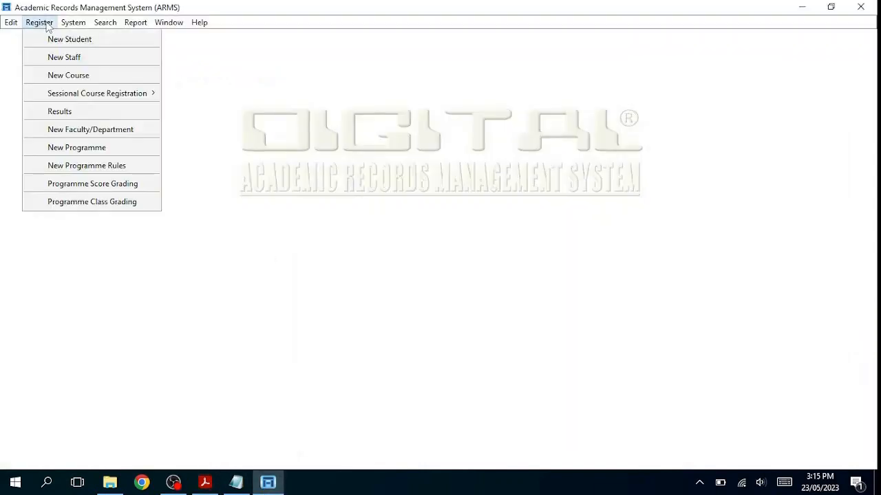
left_click(112, 167)
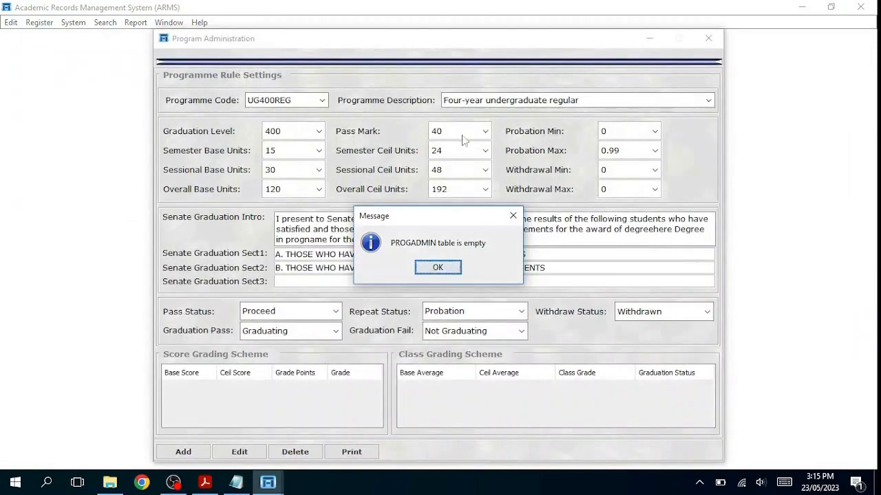
left_click(450, 271)
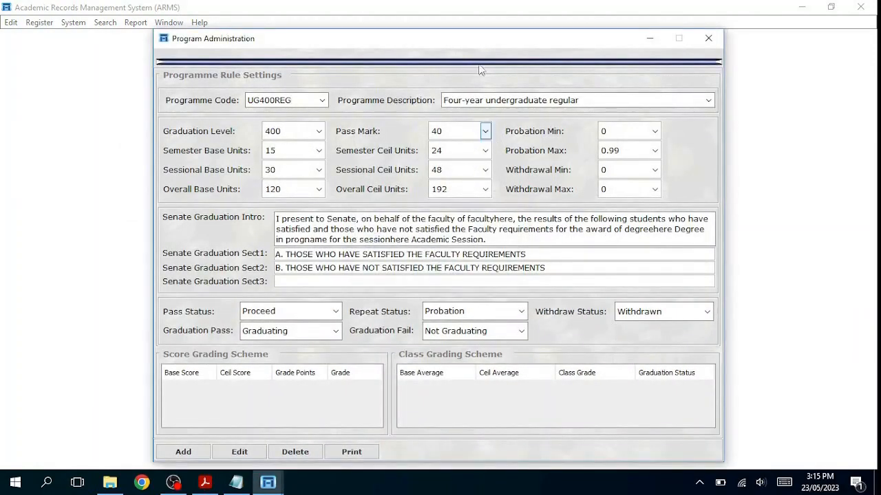
mouse_move(470, 38)
left_mouse_down()
mouse_move(467, 25)
mouse_move(523, 27)
mouse_move(467, 31)
left_mouse_up()
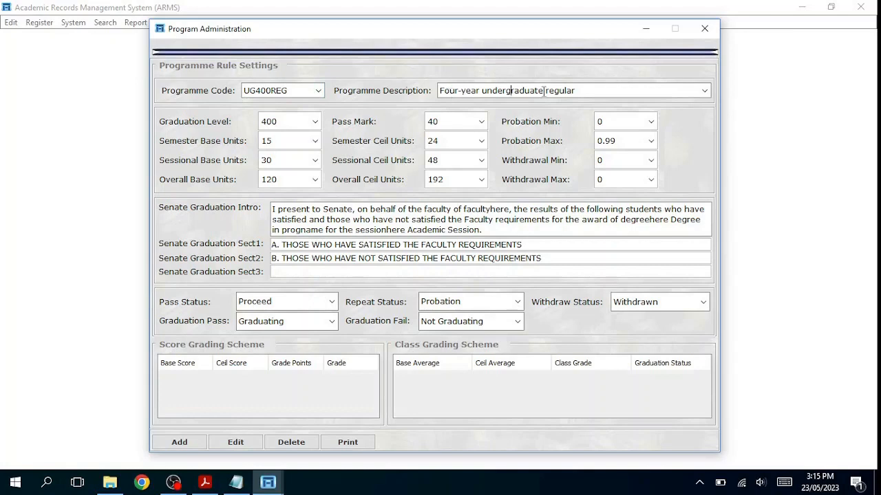
Step: Review the program codes and titles table in the user manual PDF
left_click(205, 482)
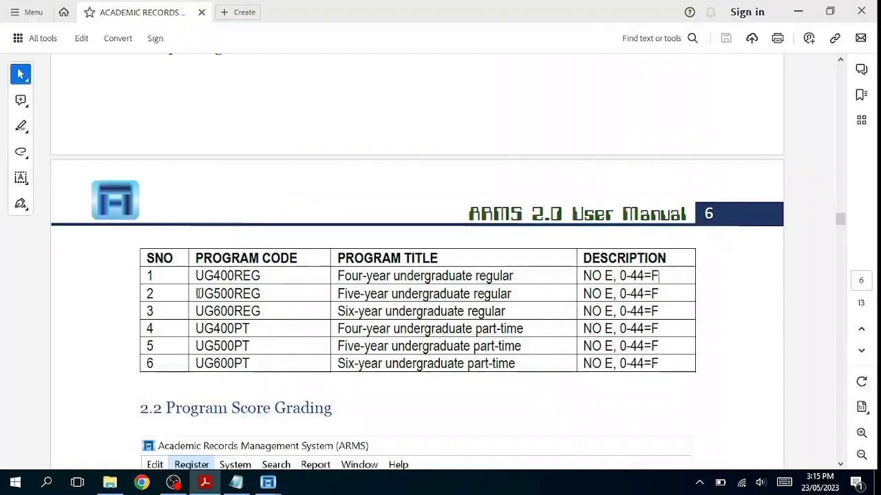
left_click_drag(196, 294, 264, 294)
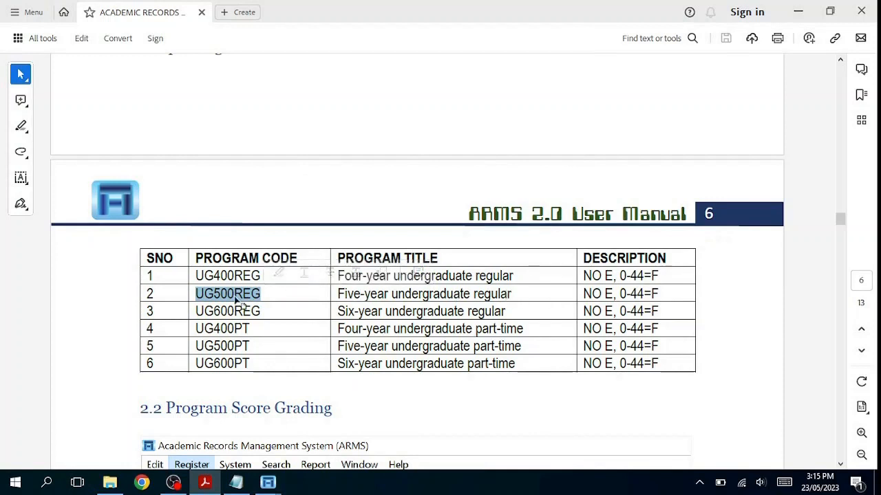
left_click_drag(195, 311, 262, 311)
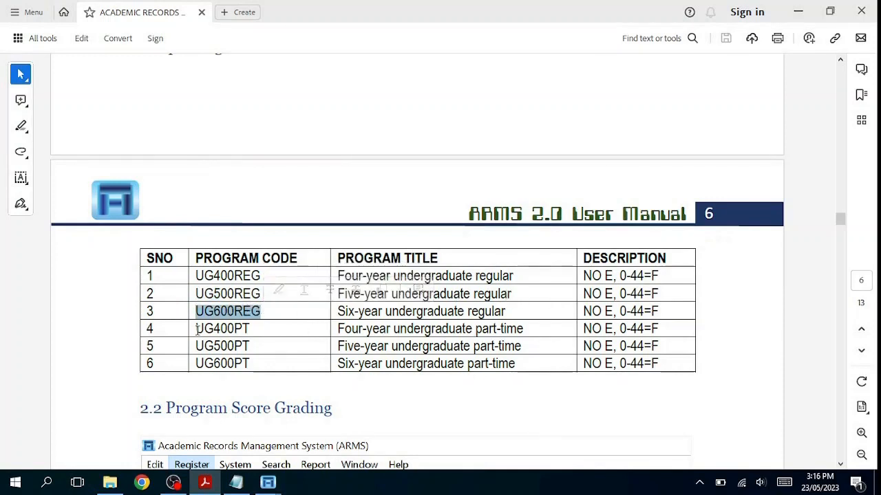
left_click(480, 313)
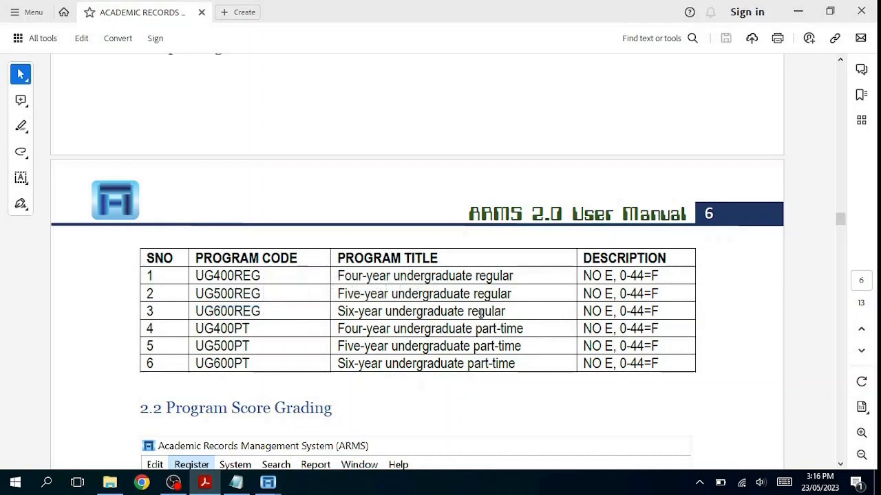
left_click_drag(195, 328, 517, 331)
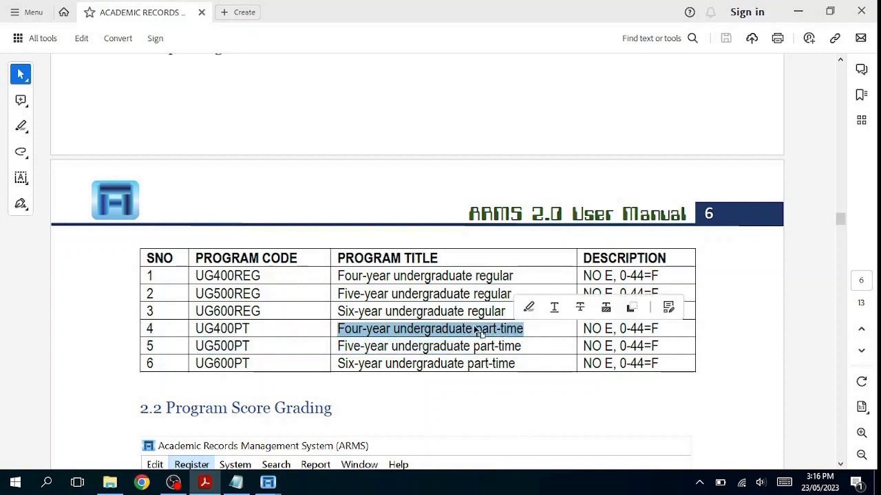
left_click(516, 330)
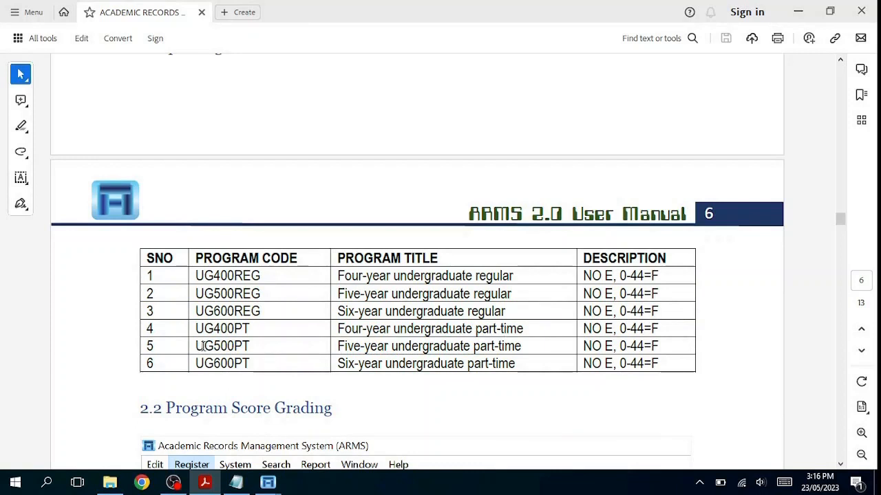
left_click_drag(203, 347, 249, 347)
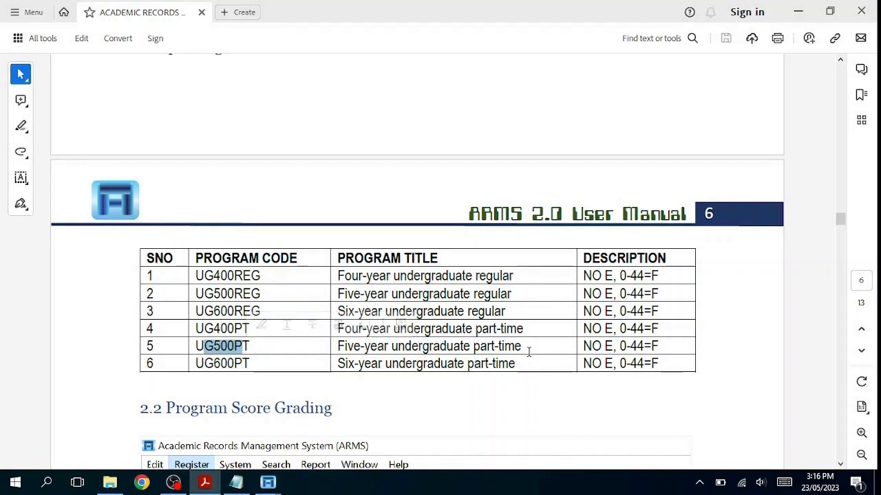
left_click_drag(196, 364, 253, 364)
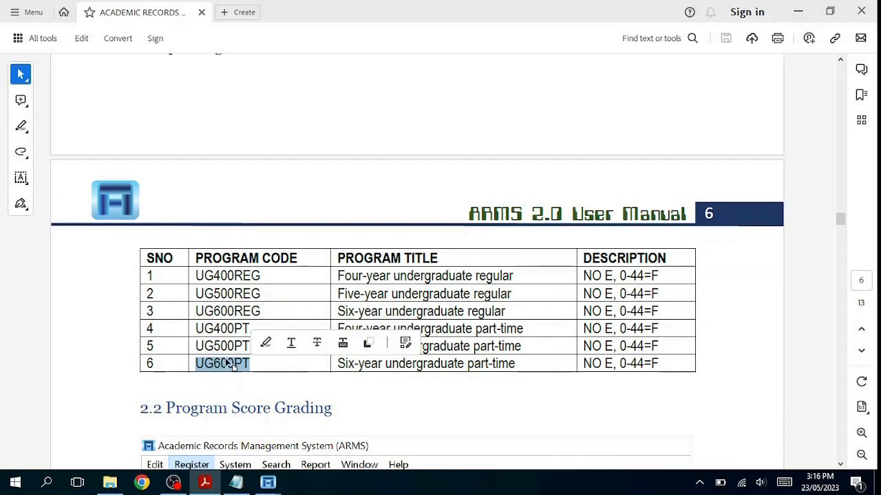
double_click(220, 276)
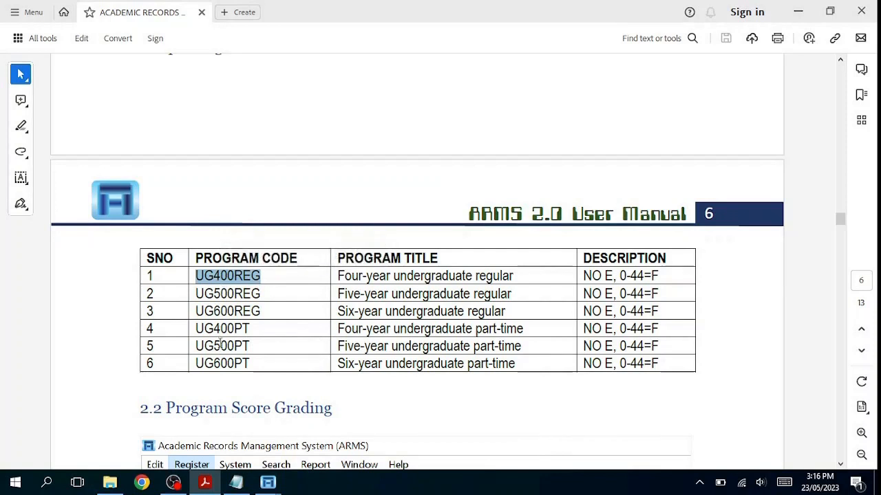
left_click(233, 293)
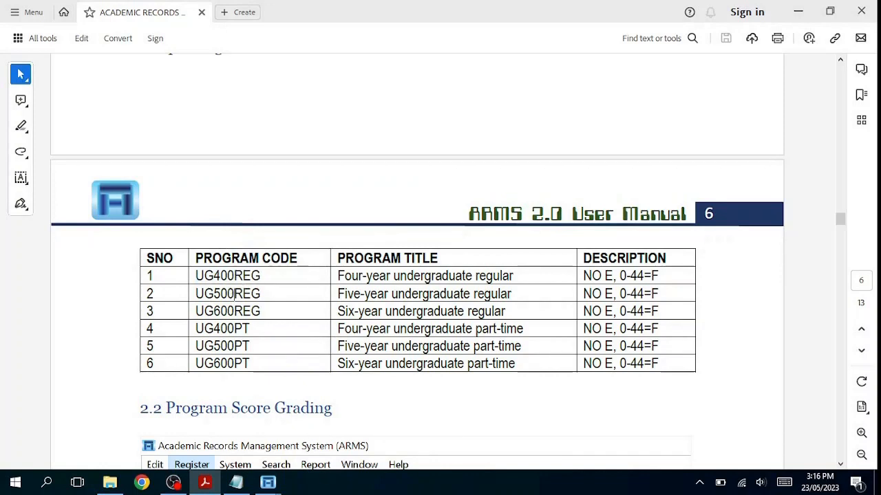
Step: Return to the Program Administration window and set the Pass Mark to 45
mouse_move(274, 484)
left_click(337, 416)
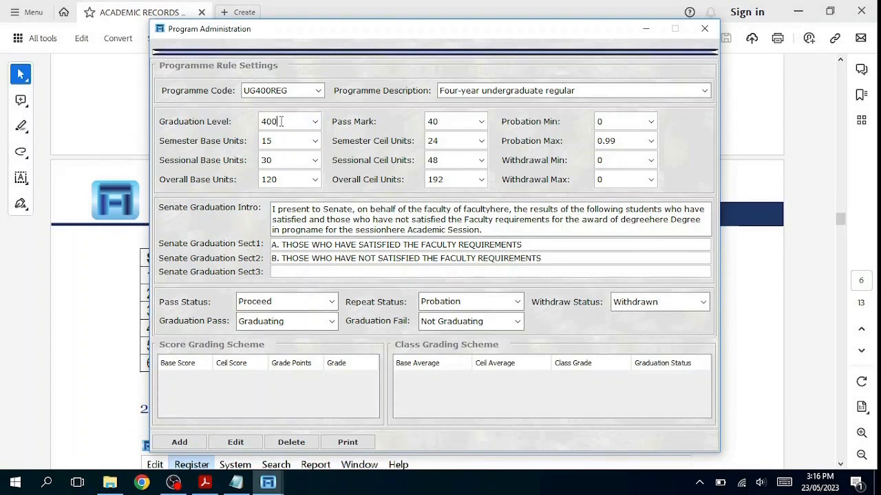
left_click(482, 121)
left_click(480, 122)
double_click(267, 140)
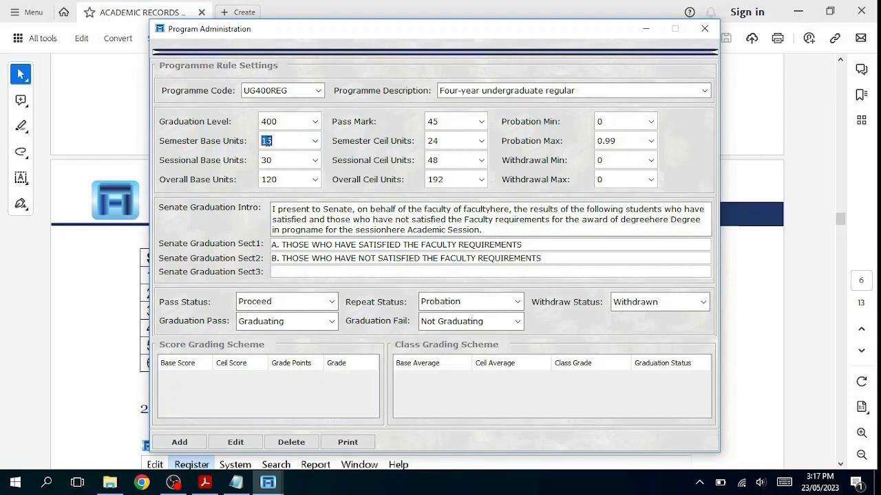
double_click(432, 140)
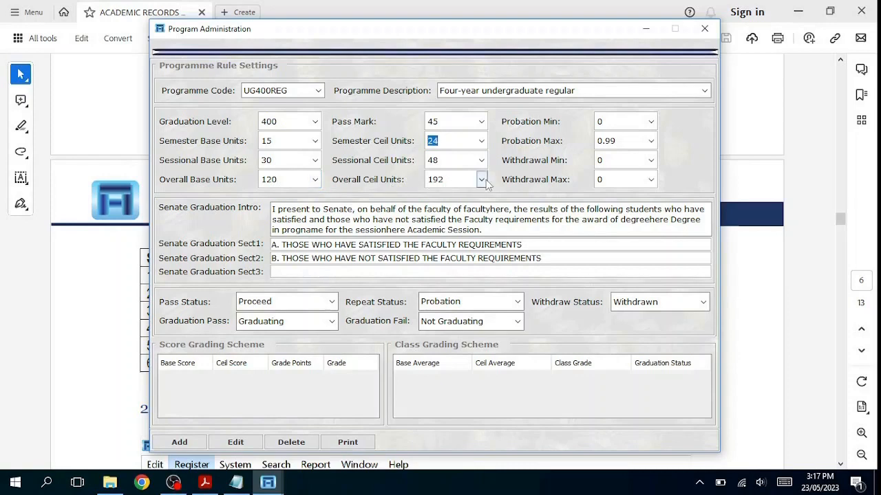
Step: Set Probation Min to 1.0 and Probation Max to 1.49
left_click(651, 123)
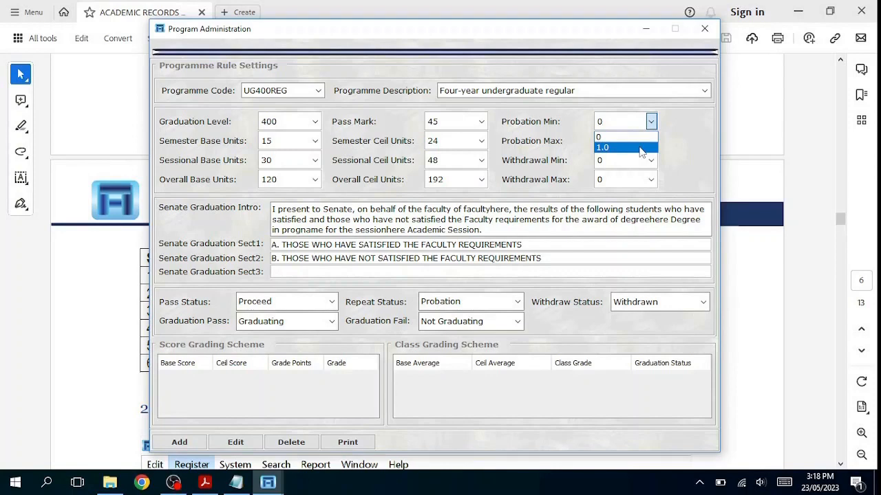
left_click(625, 147)
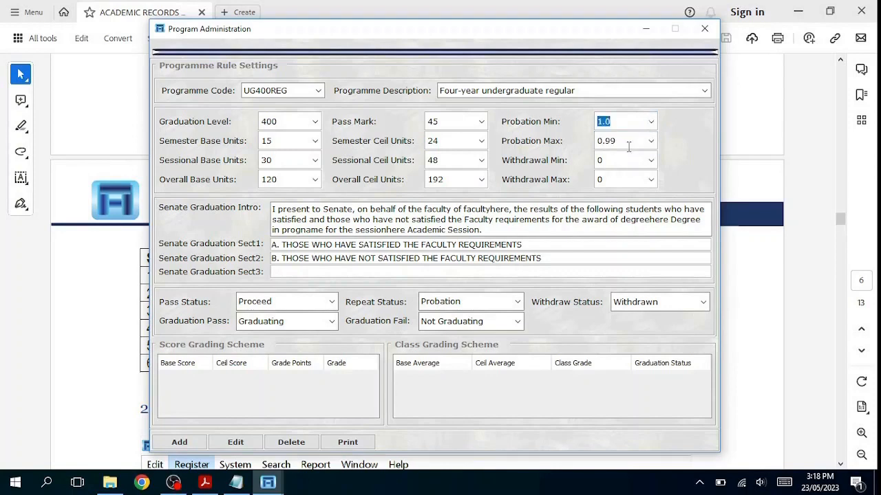
left_click(652, 141)
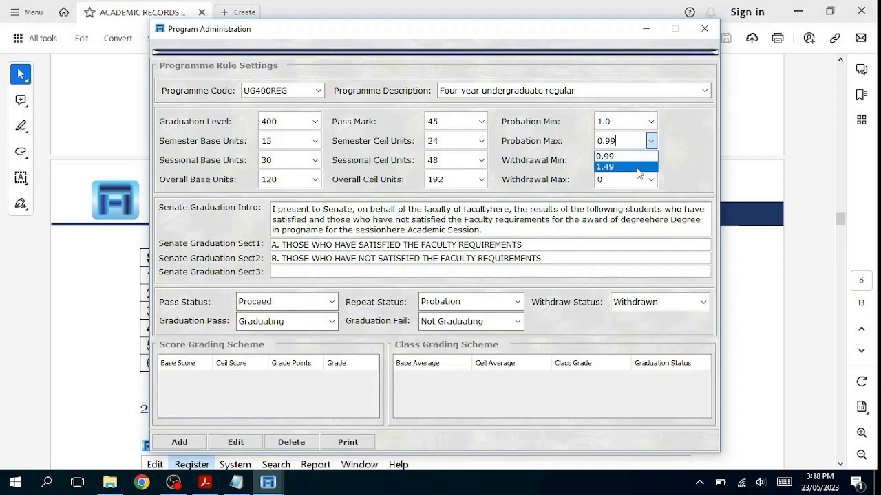
left_click(639, 167)
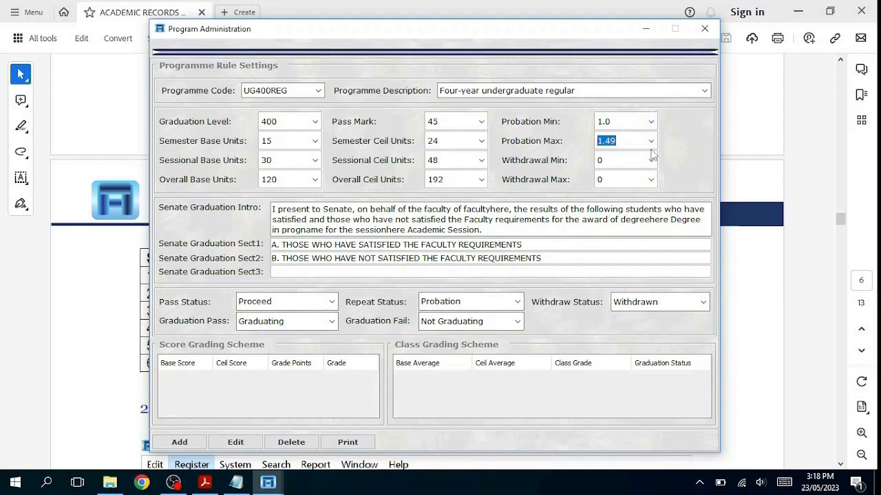
Step: Set Withdrawal Min to 0 and Withdrawal Max to 0.99
left_click(651, 159)
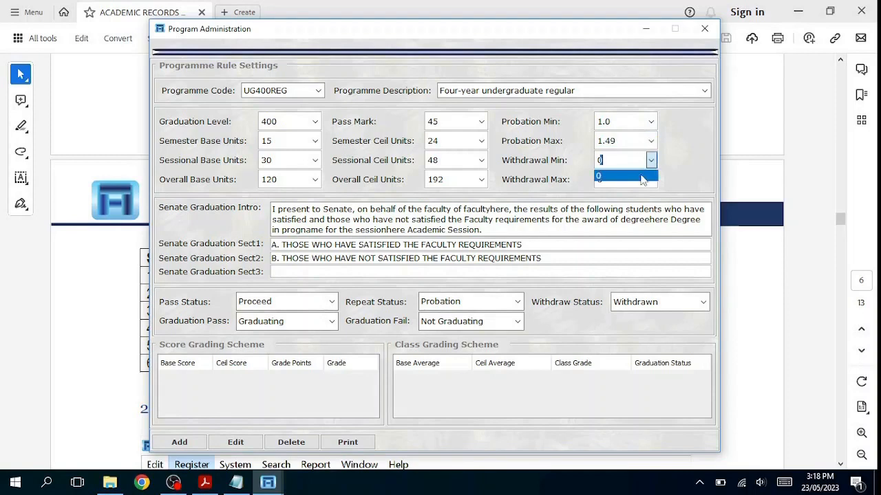
left_click(642, 177)
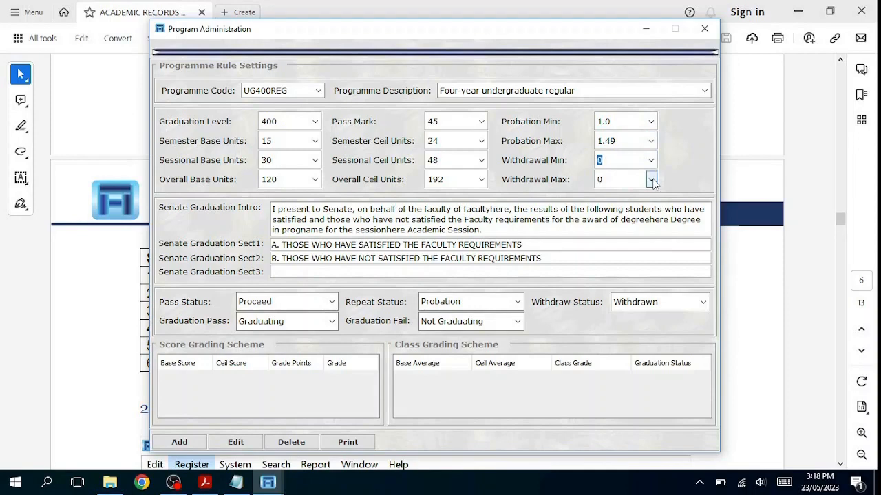
left_click(651, 180)
left_click(635, 204)
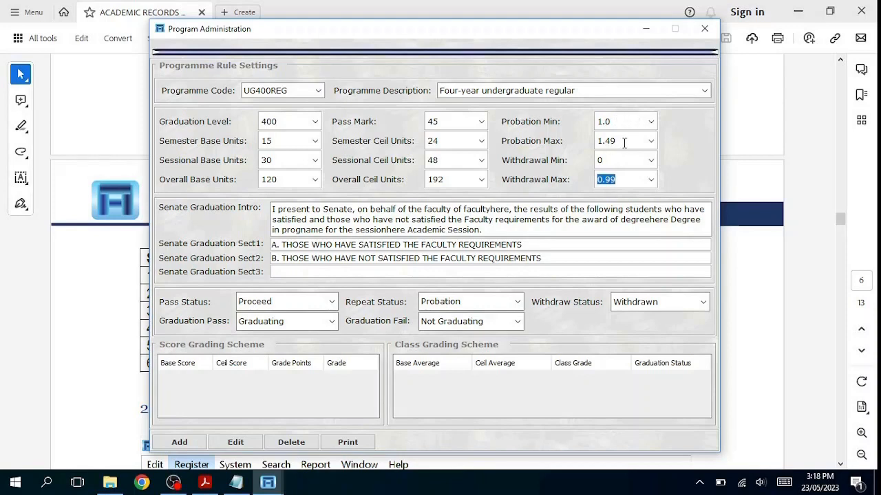
Step: Review the Senate Graduation intro text and the first two section texts
left_click_drag(273, 209, 569, 246)
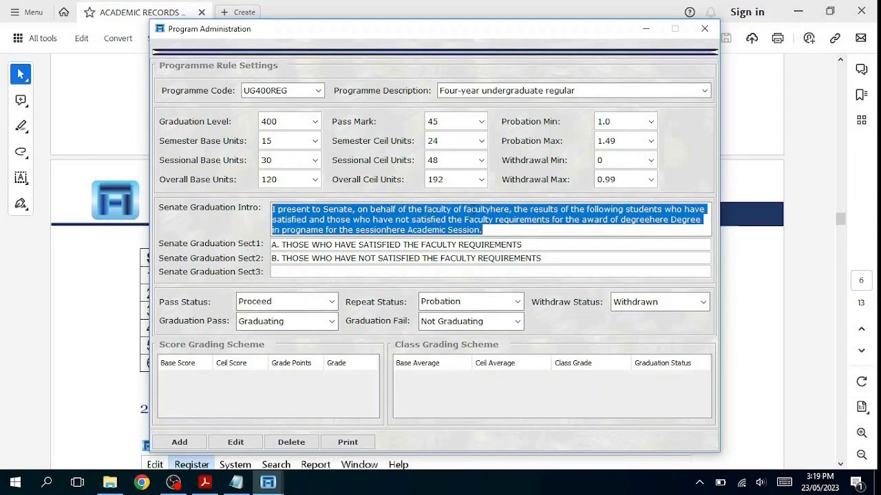
left_click(483, 232)
left_click_drag(503, 231, 230, 201)
left_click_drag(527, 248, 200, 247)
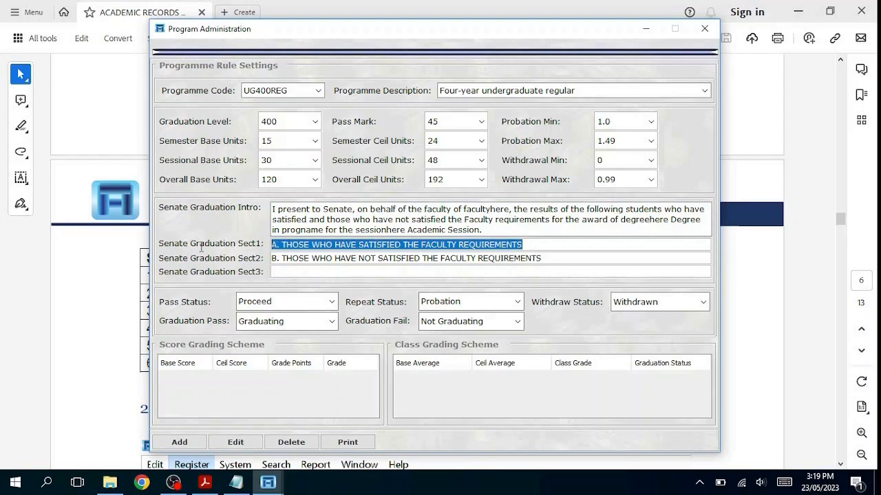
left_click_drag(543, 258, 158, 261)
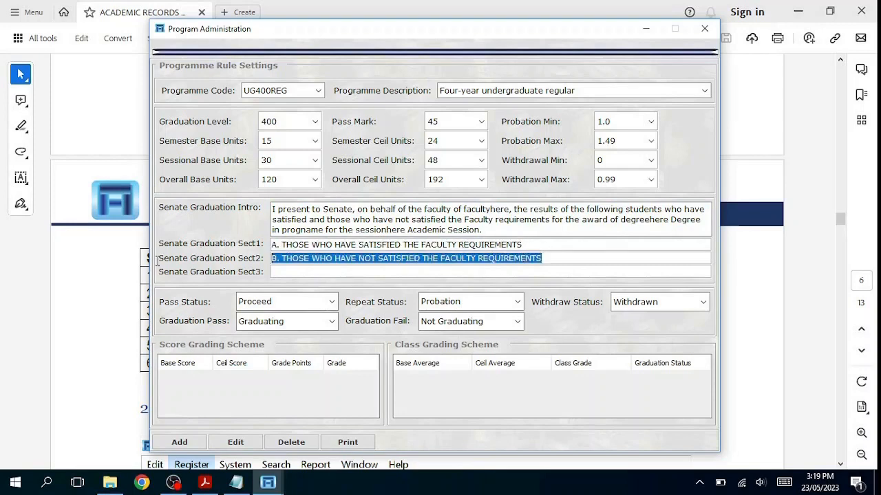
Step: Enter NIL as the Senate Graduation Sect3 text
left_click(287, 273)
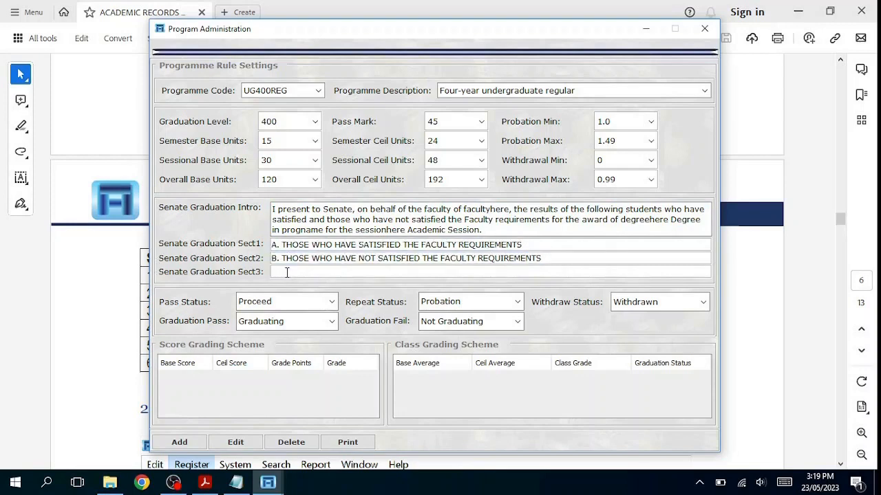
type("NIL")
Step: Set Pass Status to Proceed and Graduation Pass to Graduating
left_click(331, 302)
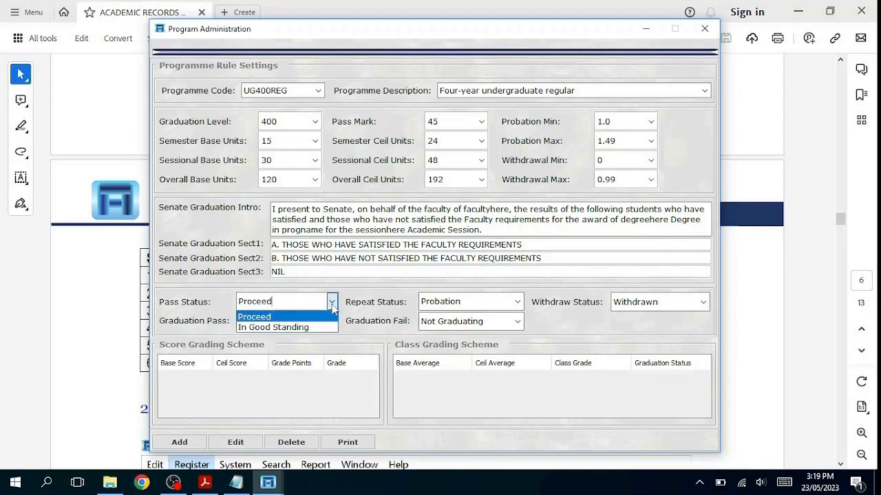
left_click(278, 318)
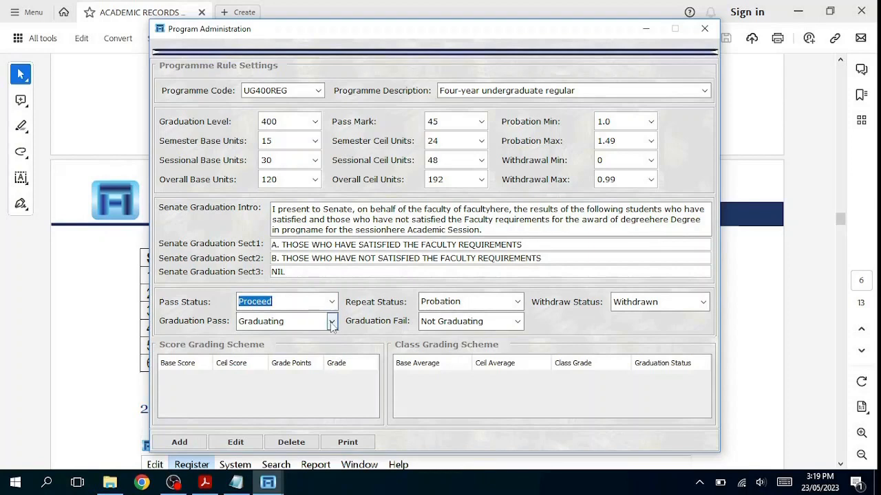
left_click(331, 321)
left_click(293, 339)
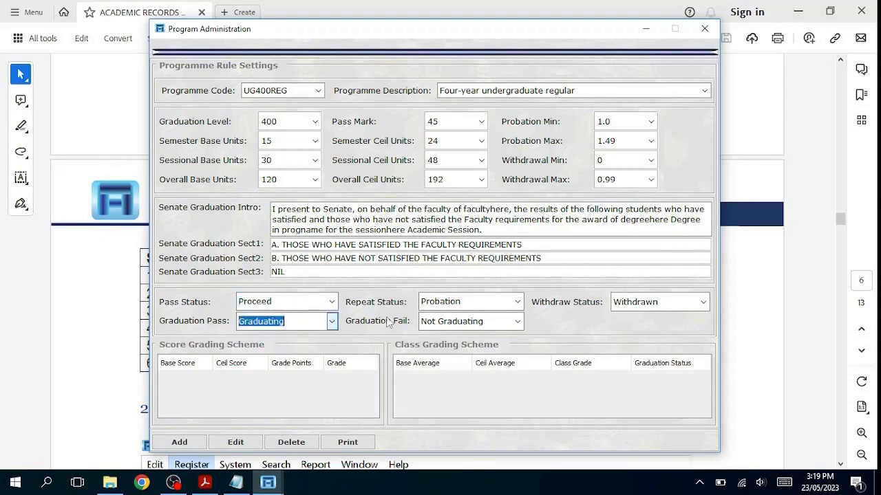
Step: Set Repeat Status to Probation, Graduation Fail to Not Graduating and Withdraw Status to Withdrawn
left_click(522, 304)
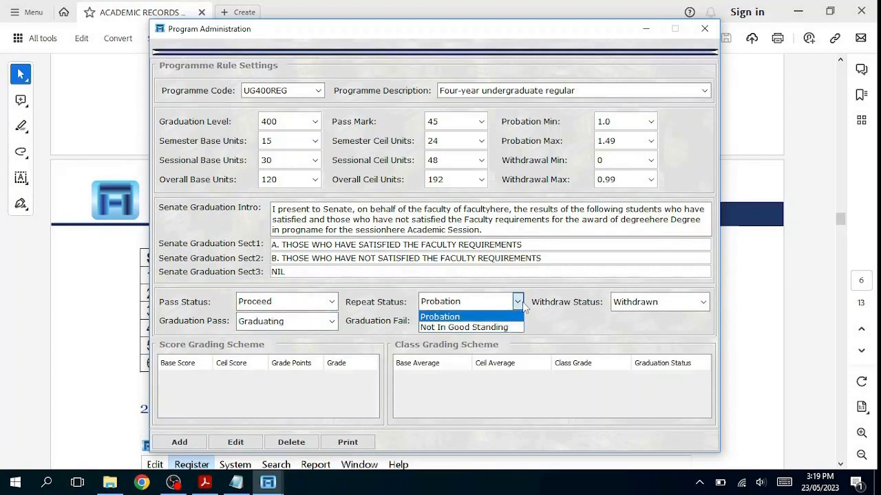
left_click(527, 302)
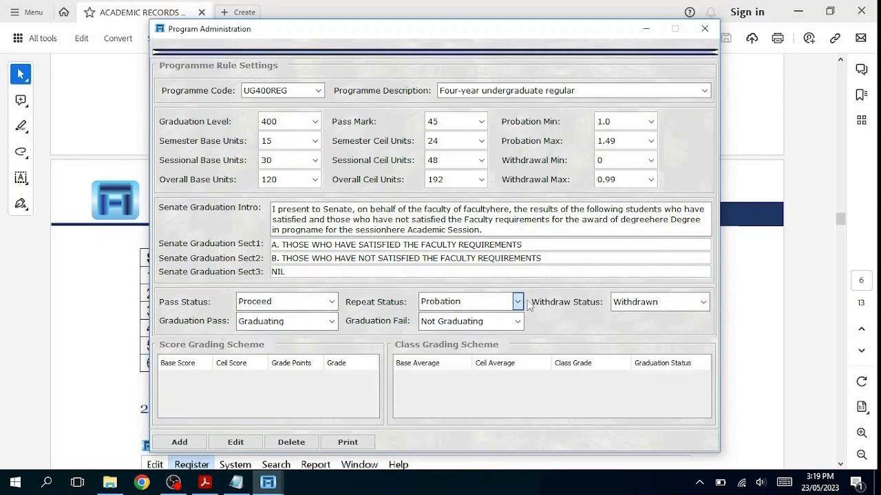
left_click(517, 321)
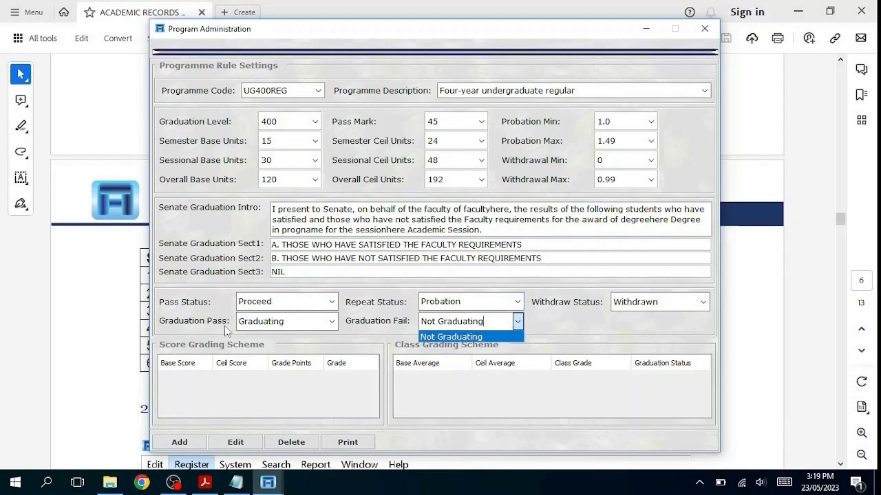
left_click(556, 325)
left_click(703, 302)
left_click(702, 302)
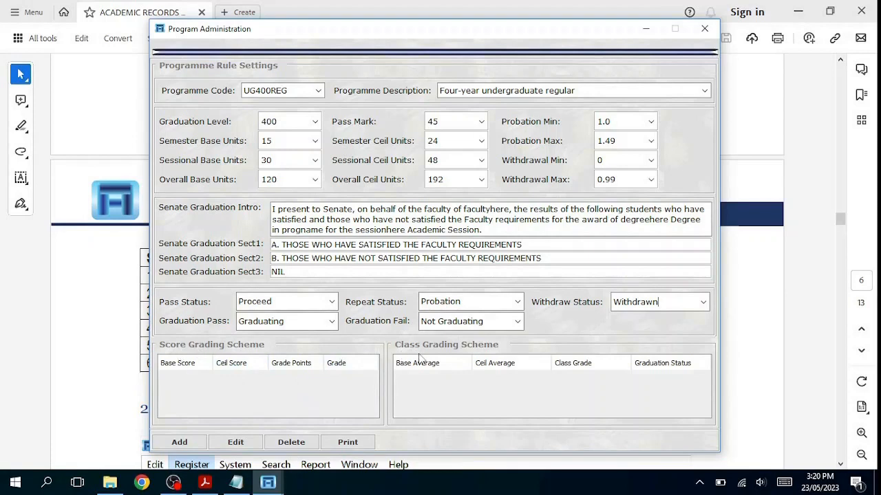
Step: Add and save the UG400REG programme rule record, confirming the entry
double_click(272, 90)
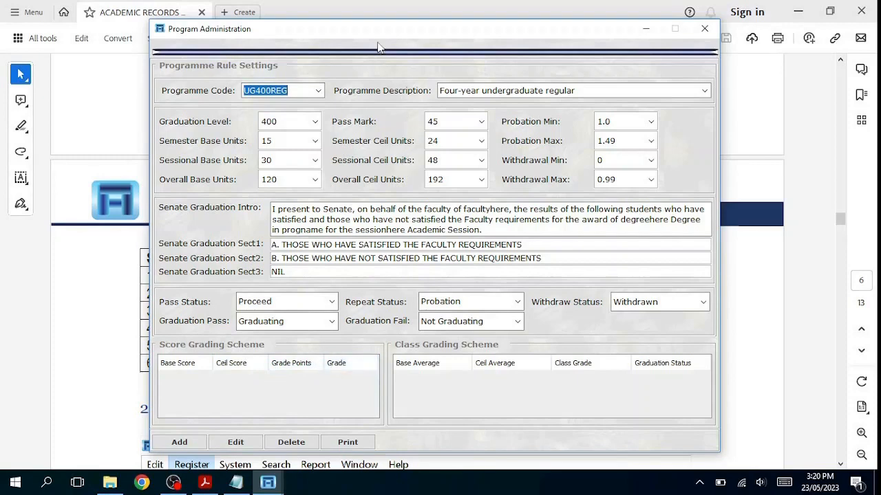
left_click_drag(395, 31, 403, 24)
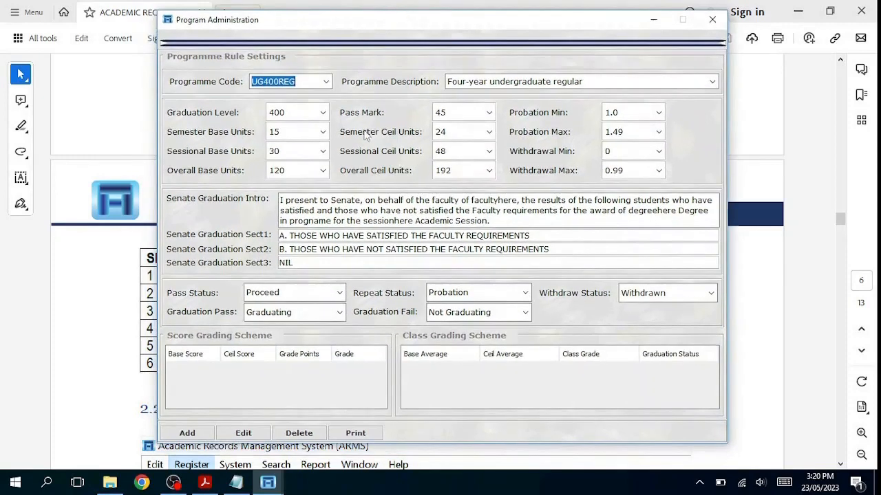
left_click(187, 434)
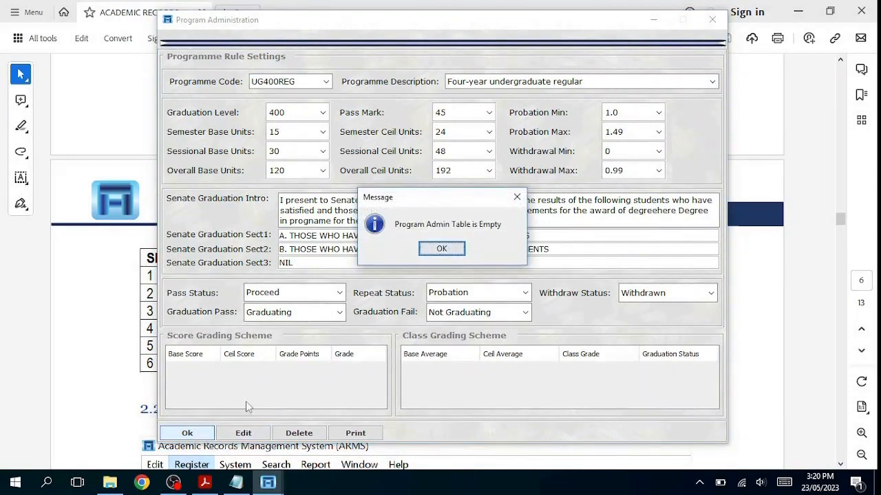
left_click(443, 249)
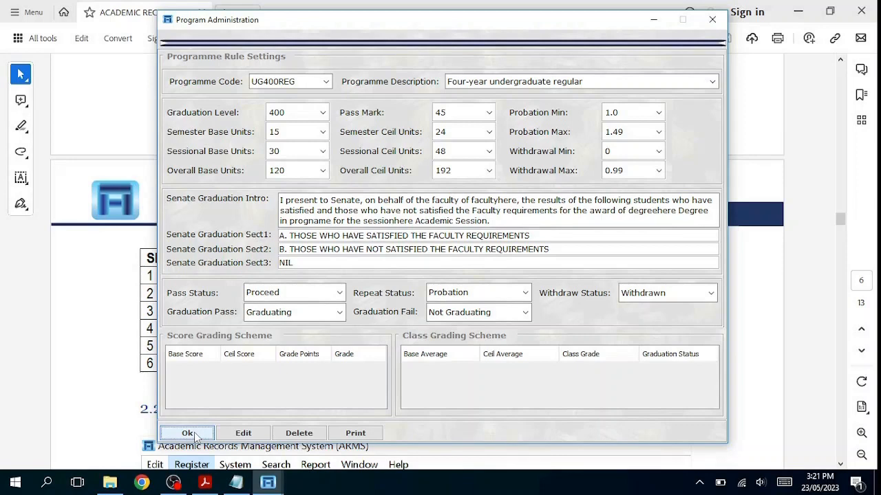
left_click(195, 434)
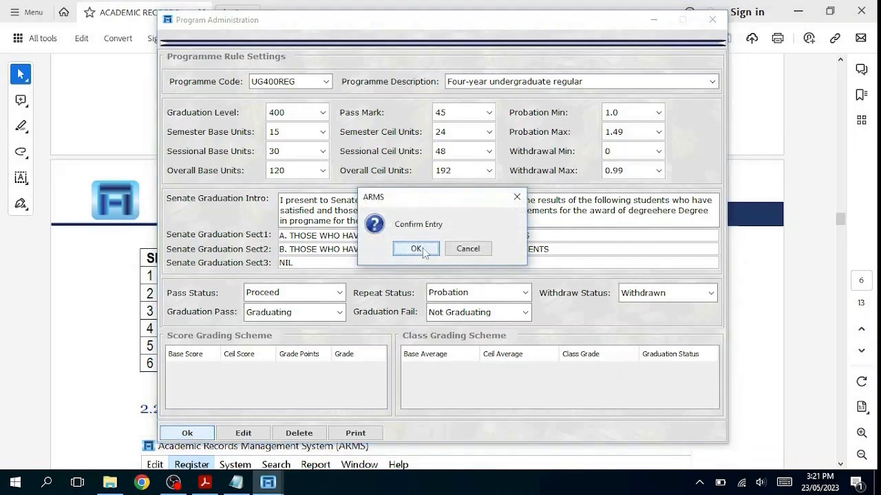
left_click(416, 249)
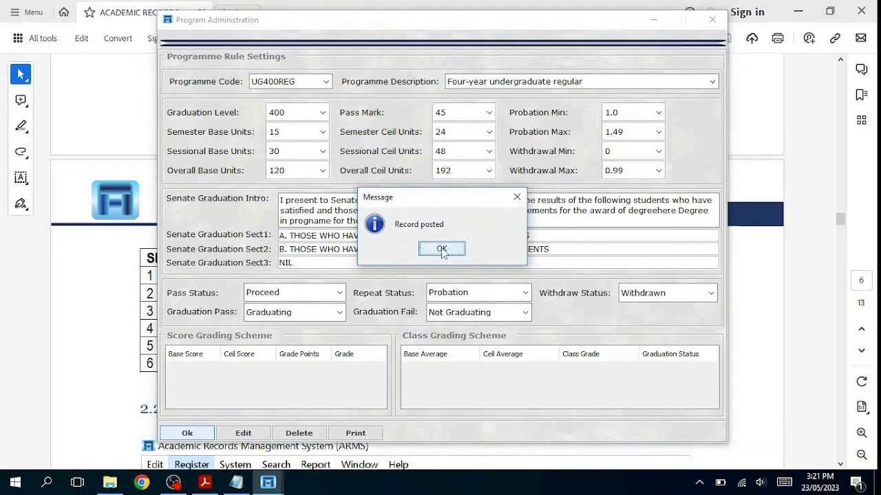
left_click(442, 249)
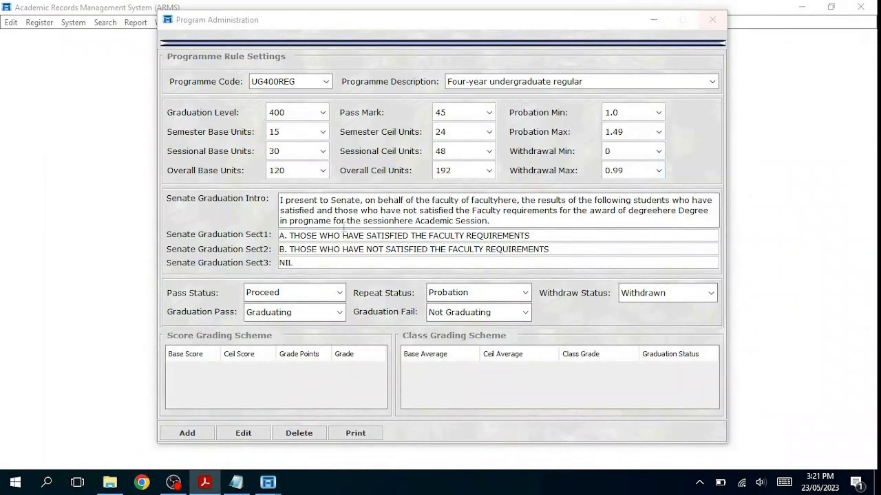
left_click(300, 83)
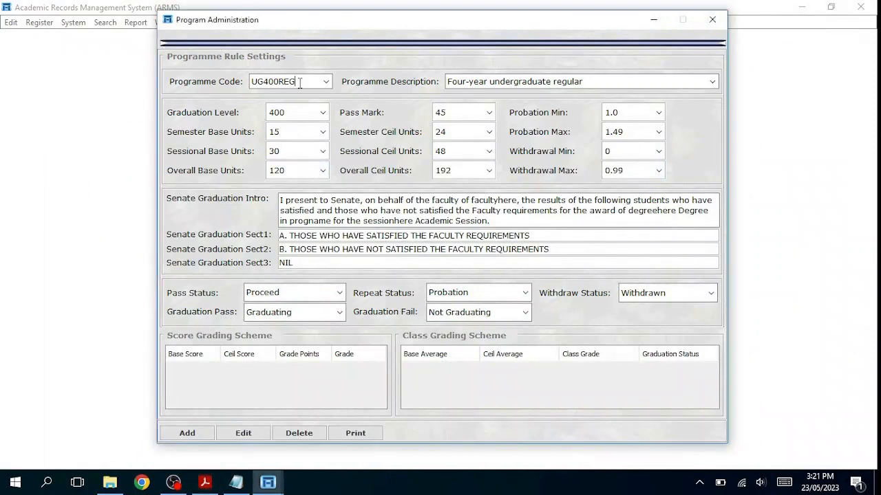
left_click_drag(291, 83, 239, 83)
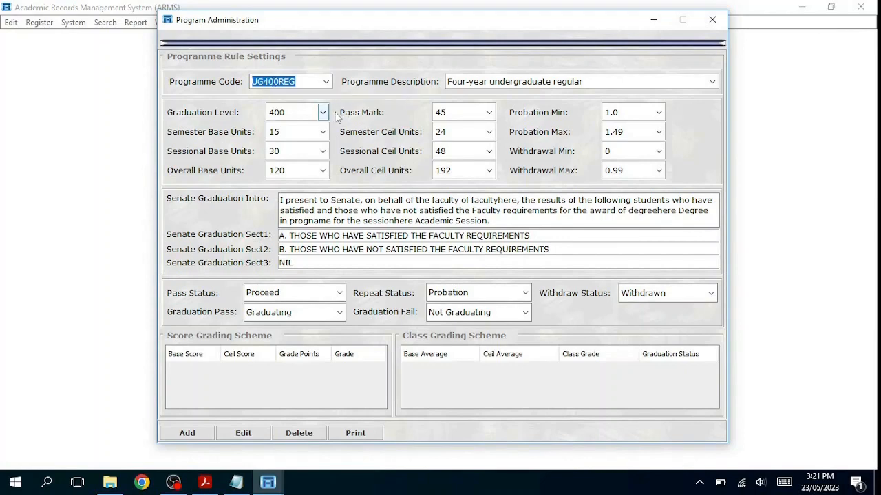
left_click(242, 434)
left_click_drag(441, 112, 448, 112)
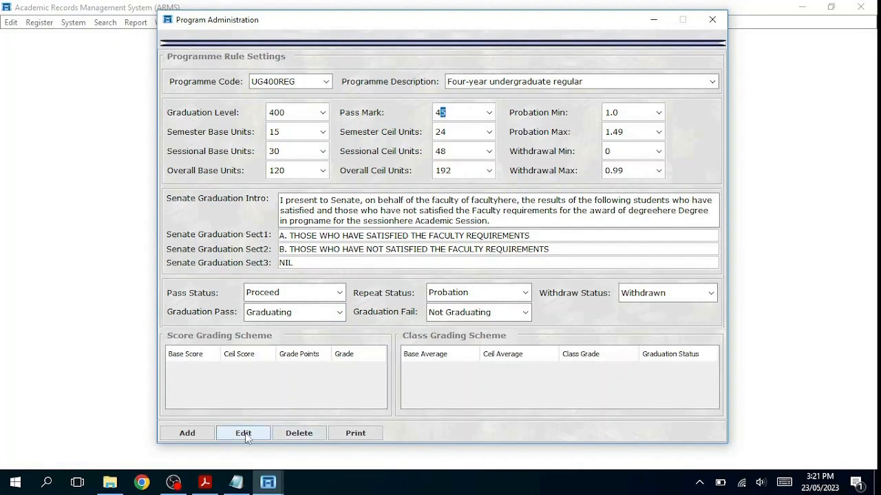
left_click(715, 22)
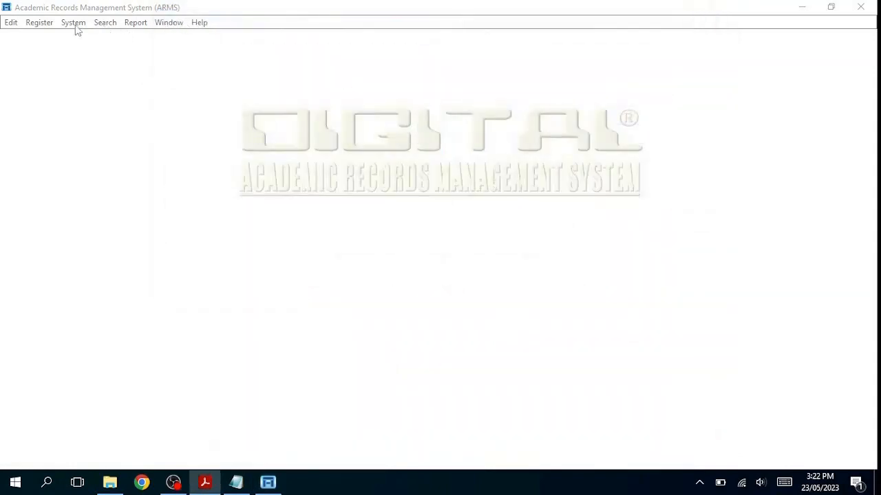
Step: Reopen New Programme Rules to check the saved UG400REG settings
left_click(39, 22)
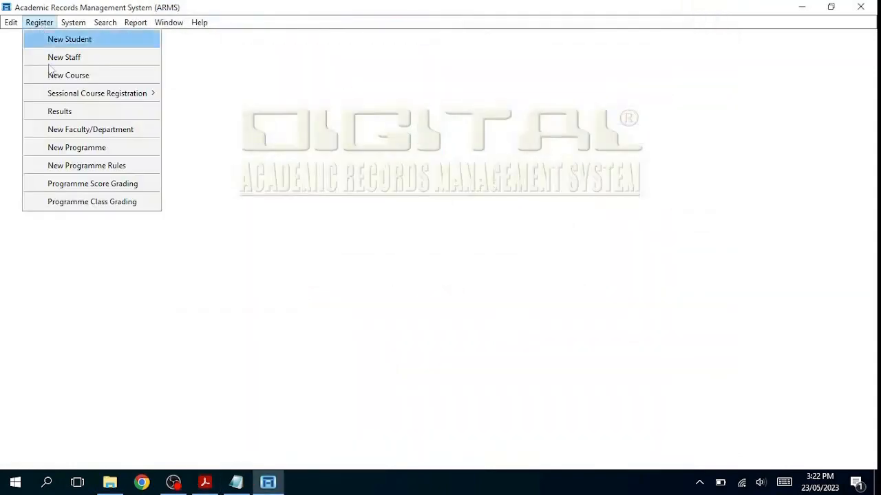
left_click(118, 172)
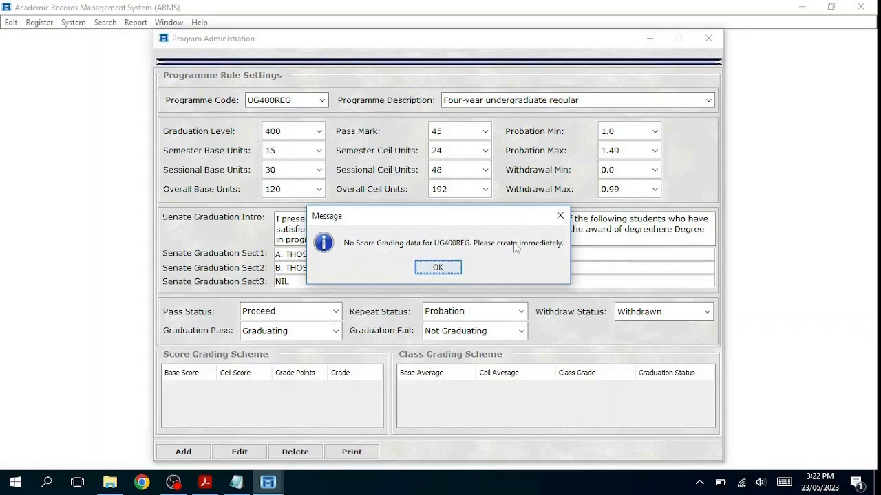
left_click(452, 271)
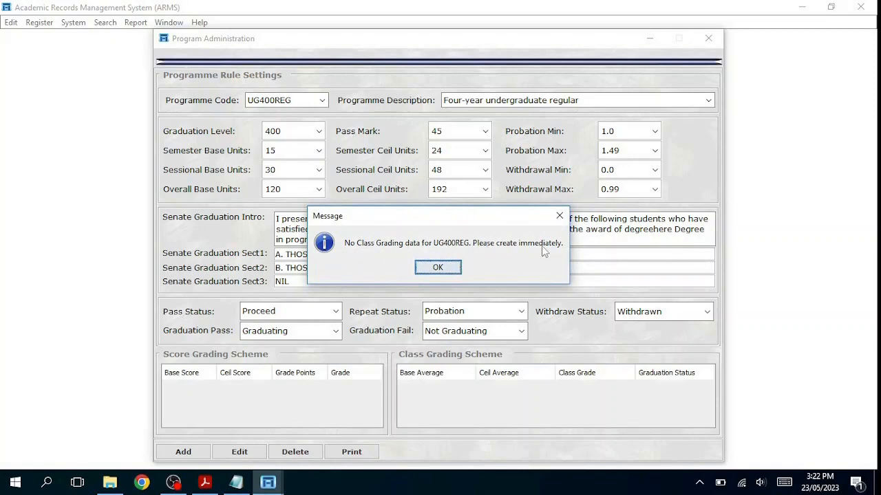
left_click(438, 268)
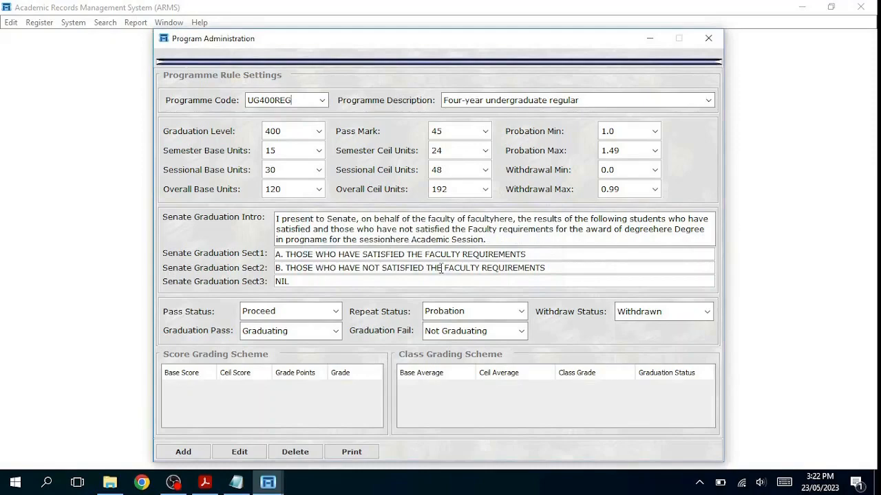